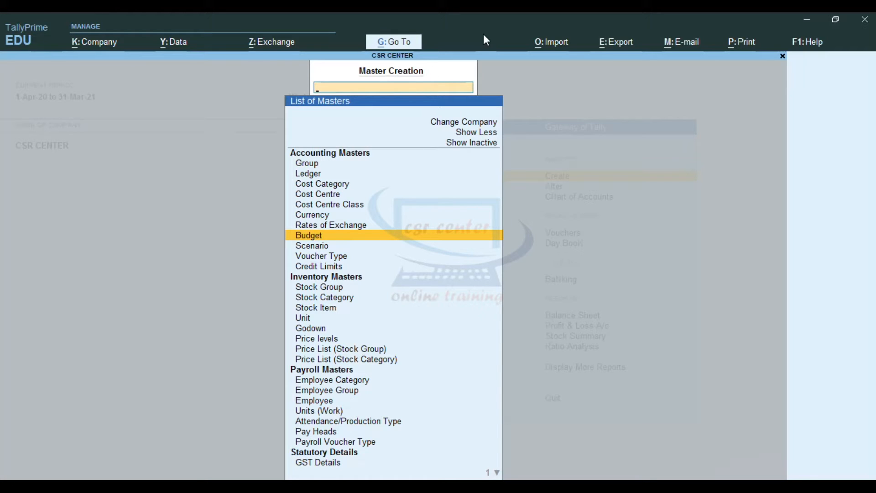
Start a new budget named Petrol Exp under Primary, covering 1-Apr-21 to 31-Mar-22.
key("Return")
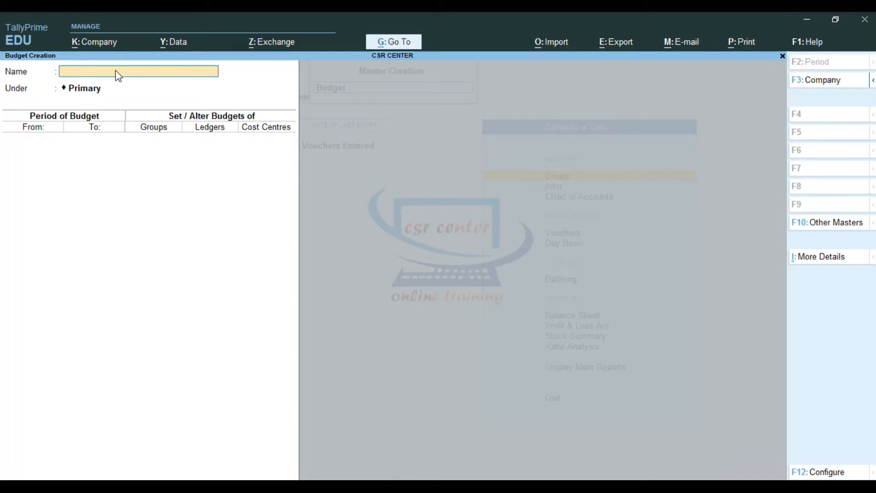
type("Petrol Exp")
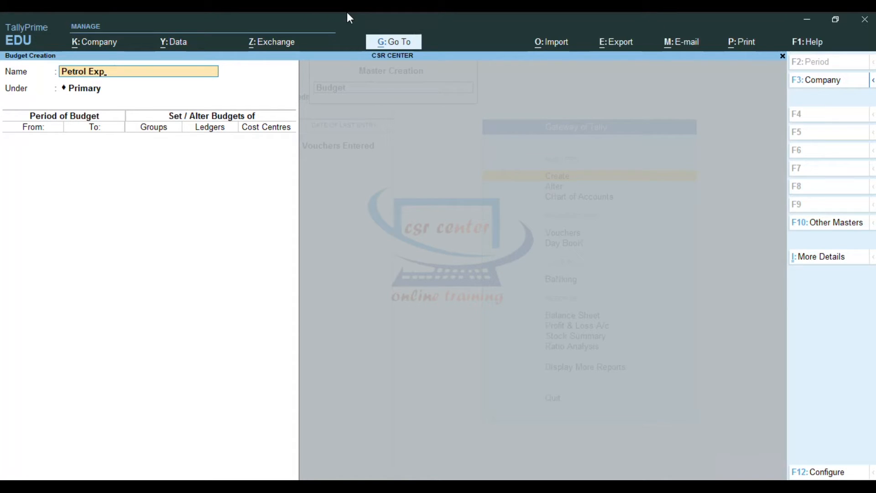
key("Return")
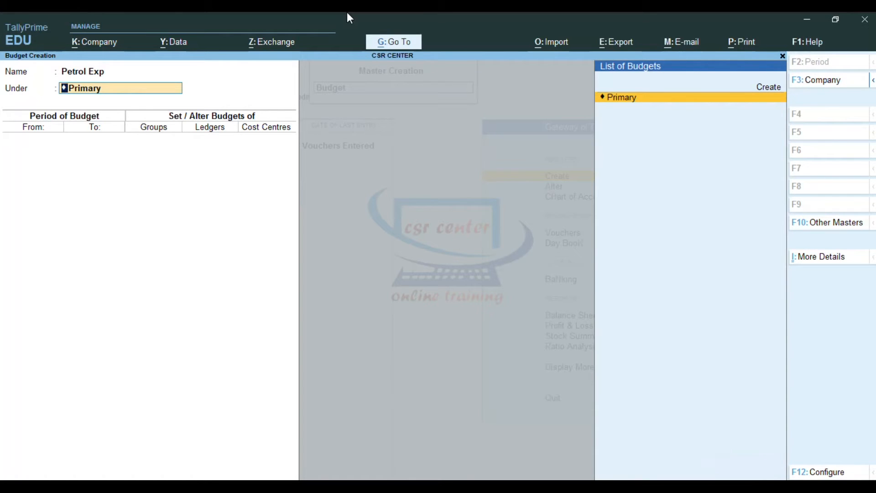
key("Return")
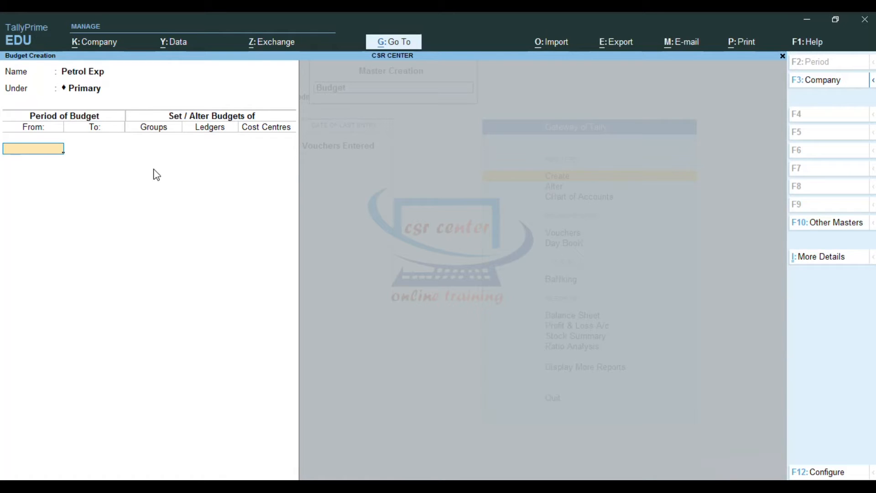
key("Return")
key("Return")
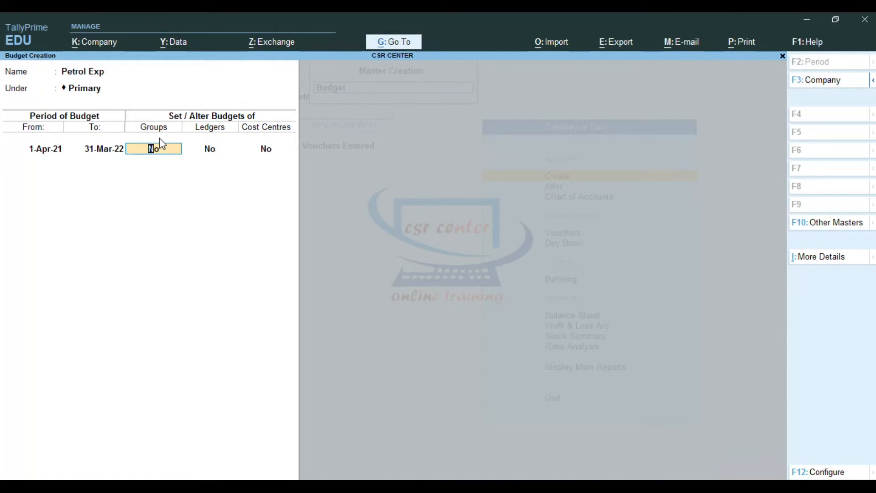
Enable group budgets for Petrol Exp and choose Direct Expenses as the group.
type("y")
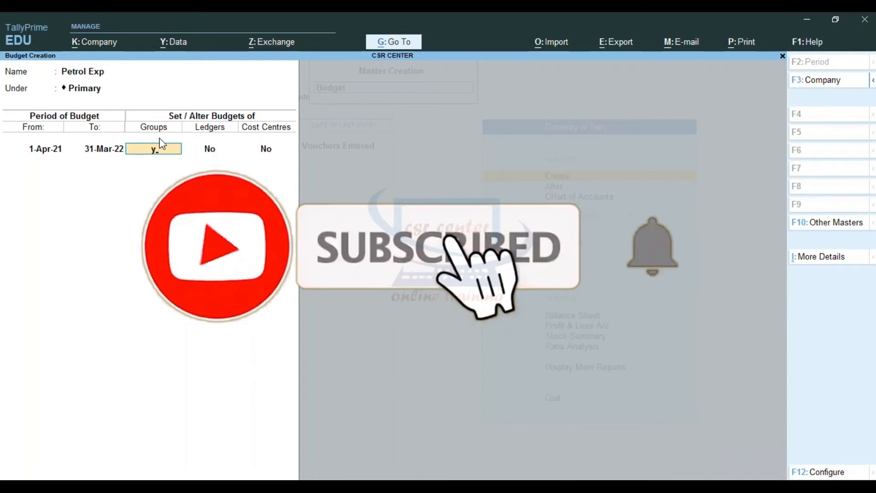
key("Return")
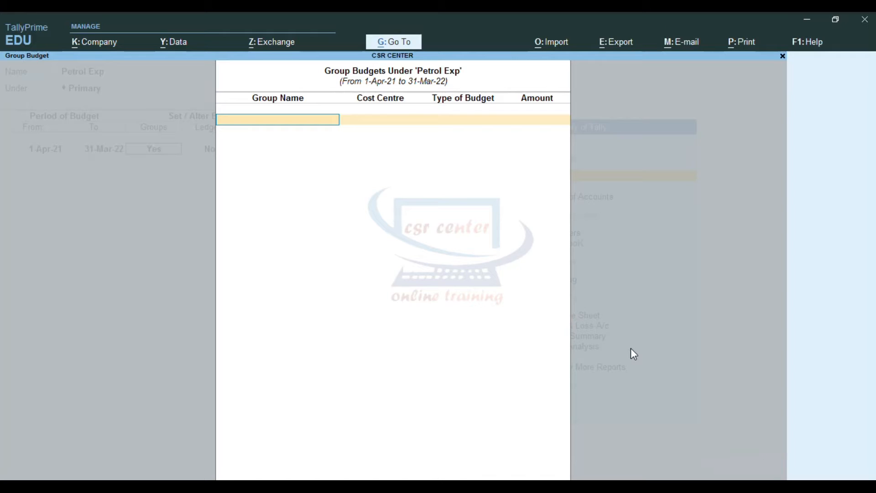
type("Di")
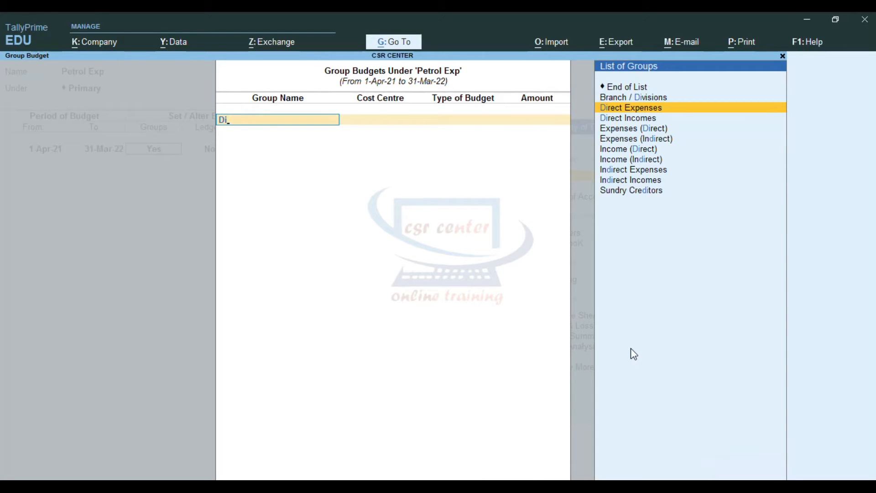
key("Return")
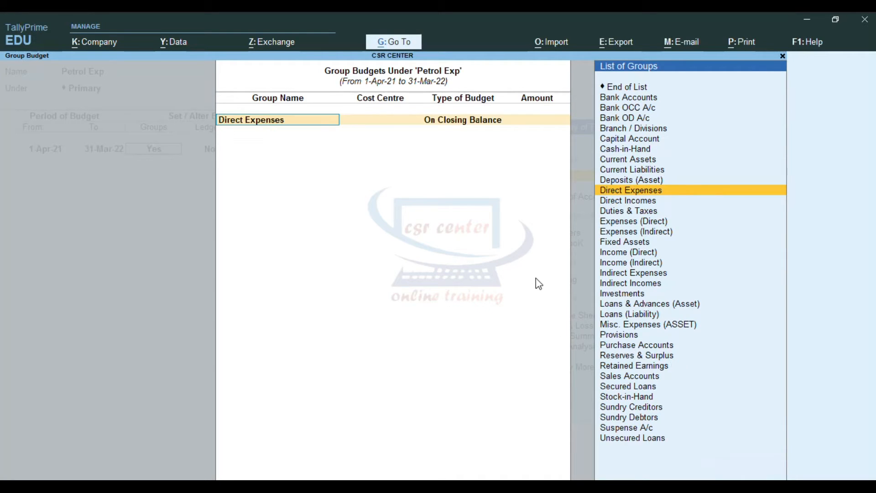
left_click(661, 275)
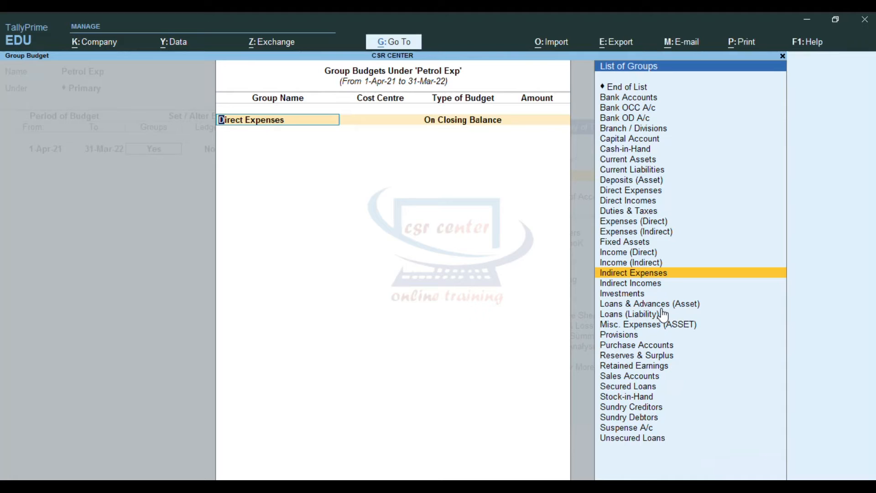
left_click(654, 195)
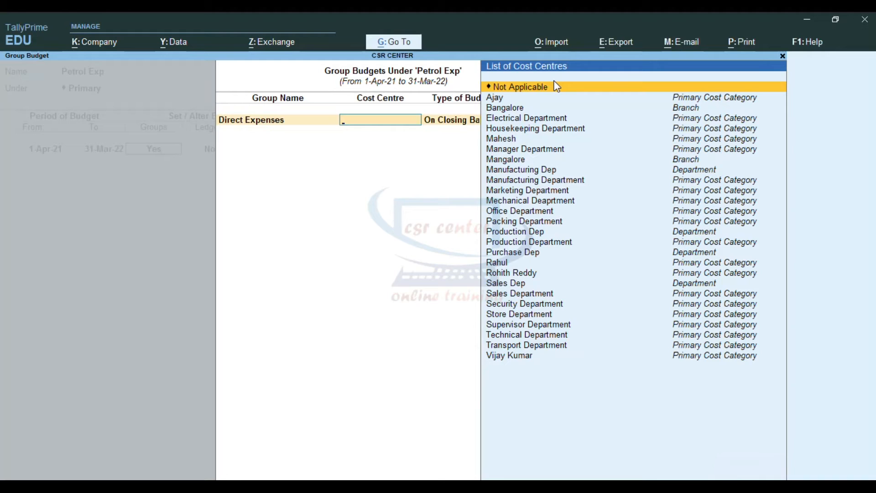
Budget Direct Expenses at 50000 with cost centre Not Applicable and type On Nett Transactions, and finish the group list.
key("Return")
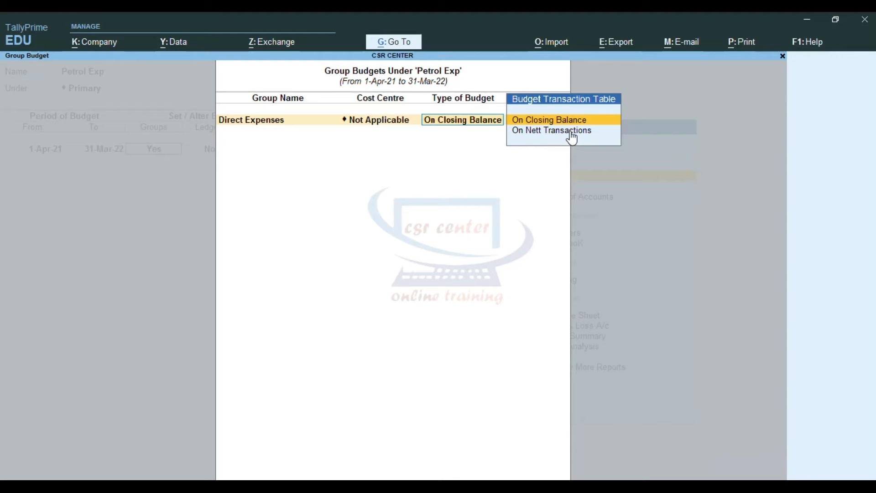
key("Down")
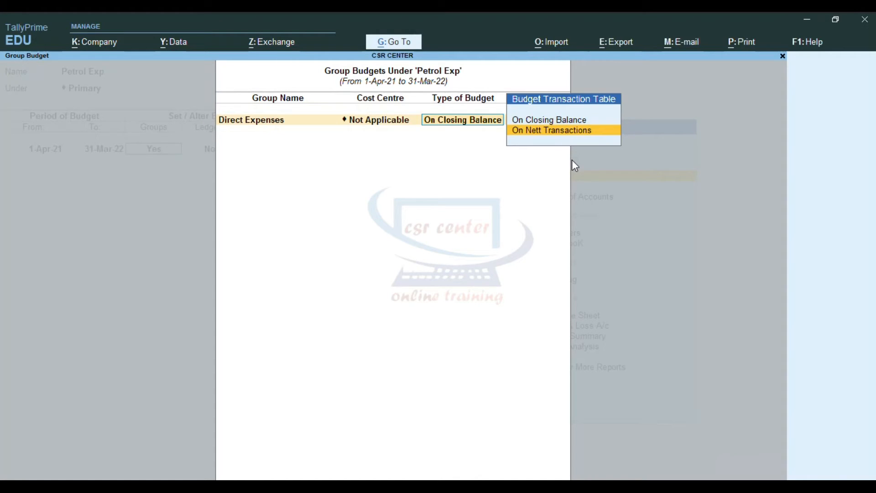
key("Return")
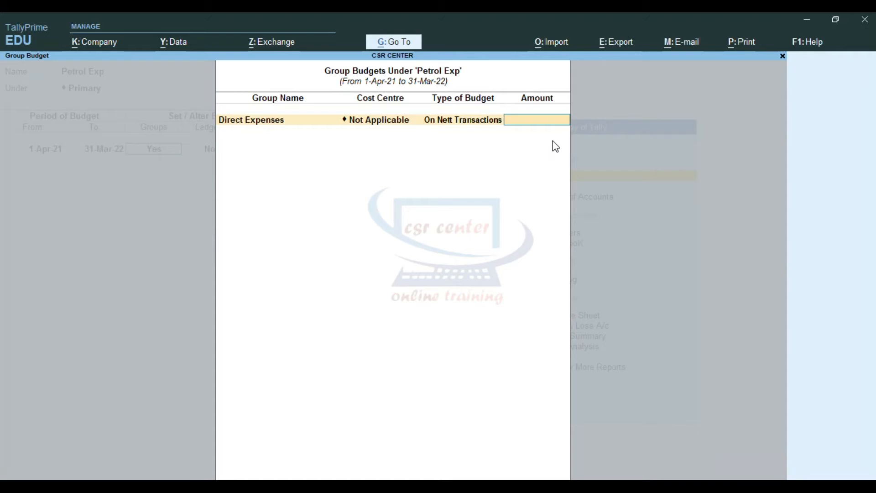
type("50000")
key("Return")
key("Return")
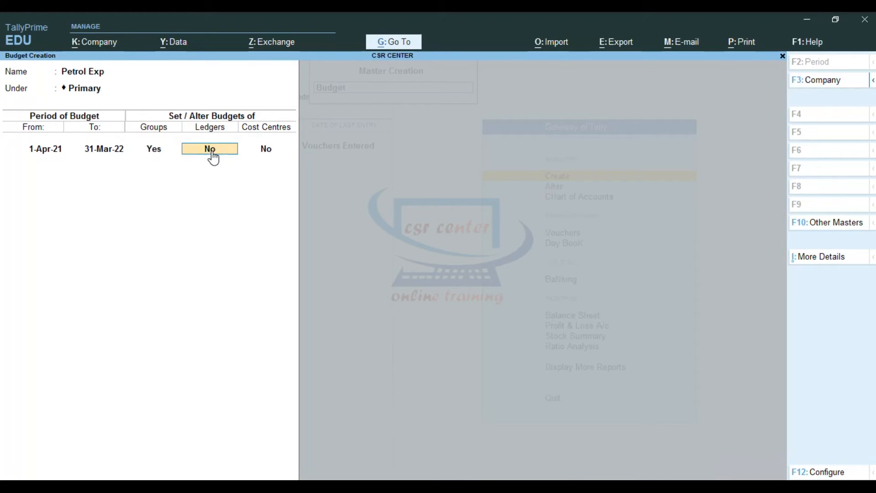
Enable ledger budgets and budget Electricity Expence at 15,000, with cost centre Not Applicable and type On Nett Transactions.
type("y")
key("Return")
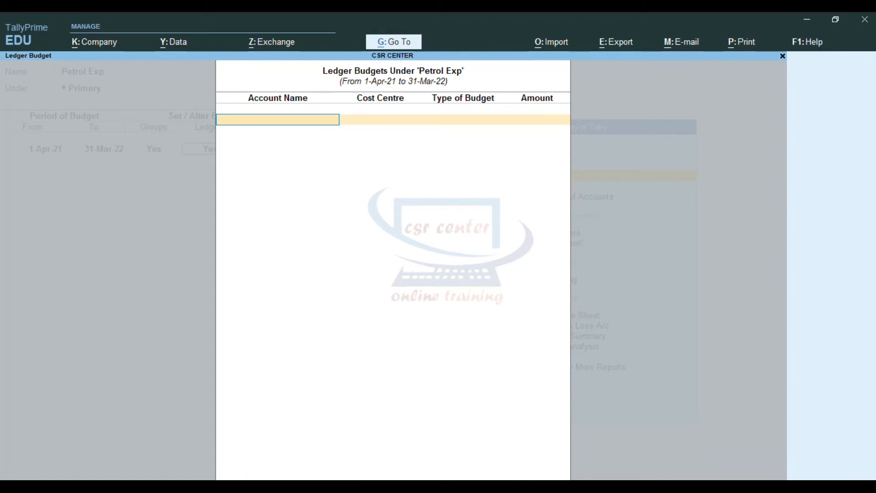
type("E")
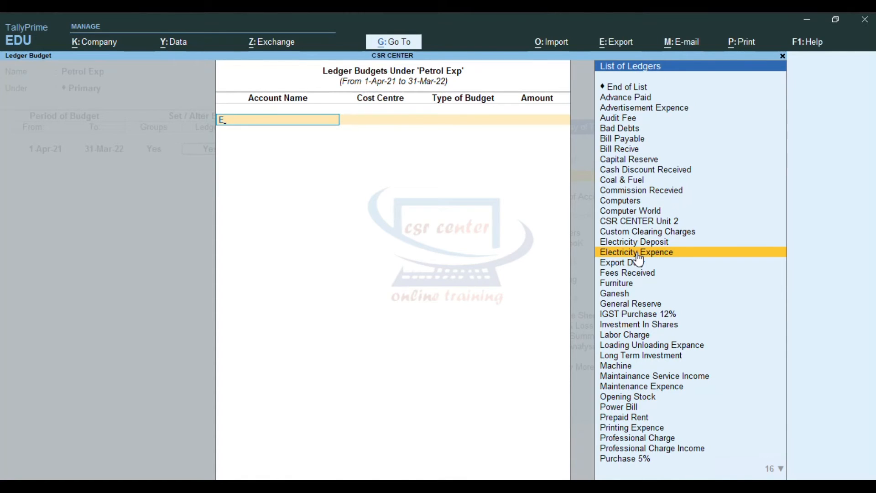
left_click(637, 253)
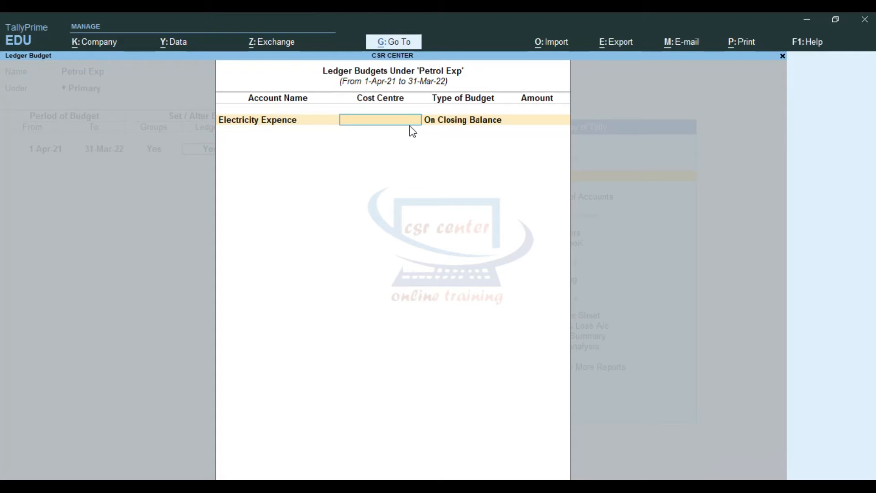
key("Return")
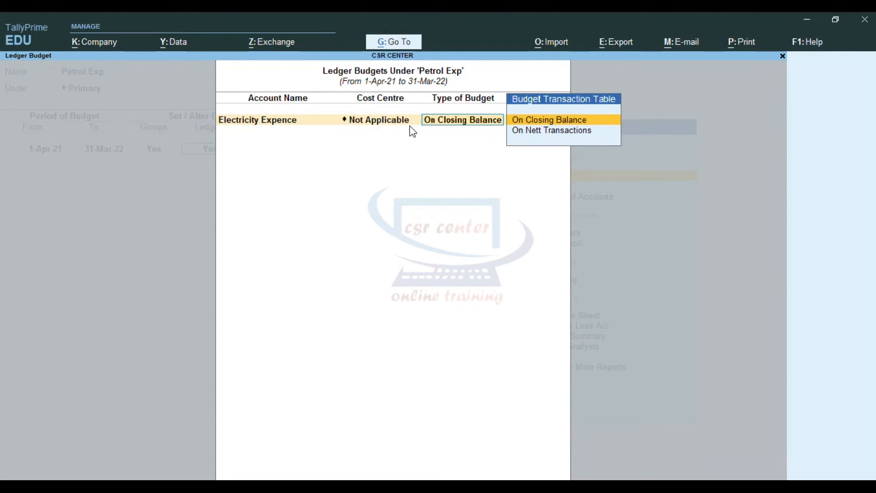
left_click(542, 132)
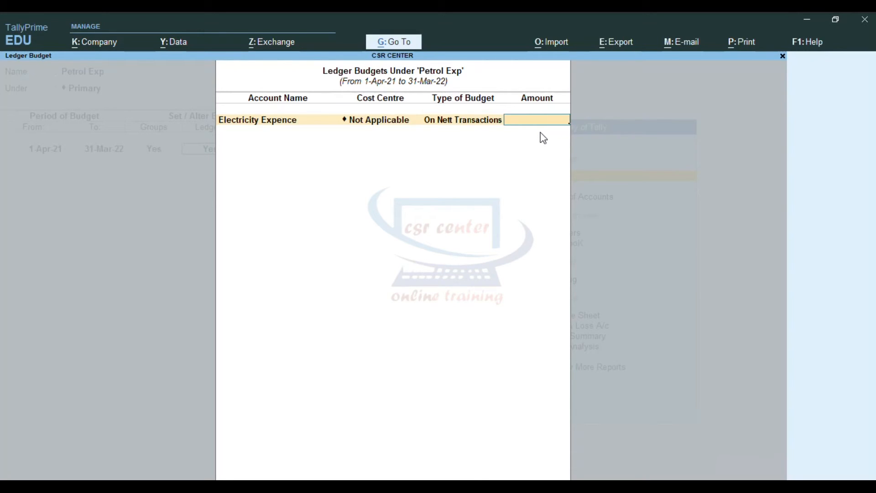
type("15,000")
key("Return")
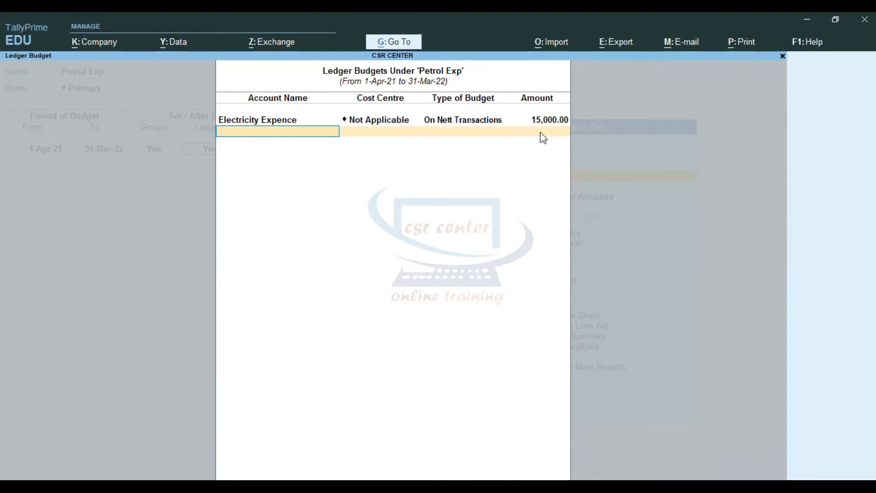
key("Return")
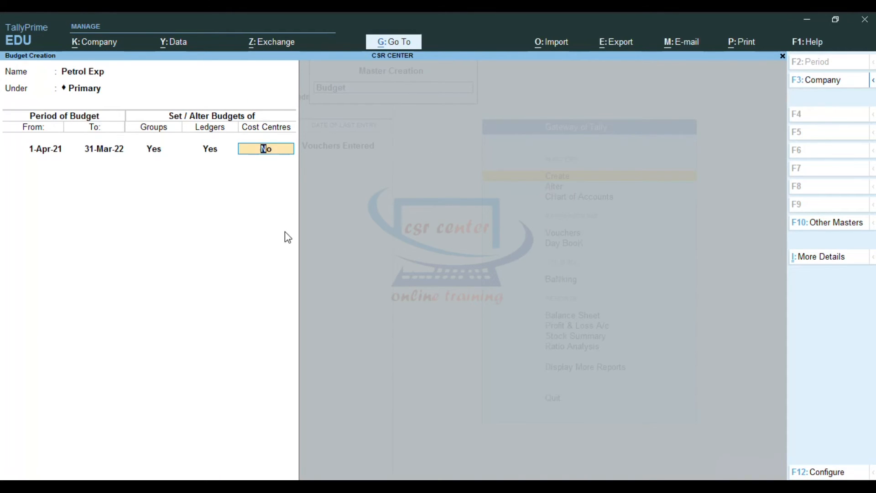
key("Escape")
type("y")
key("Return")
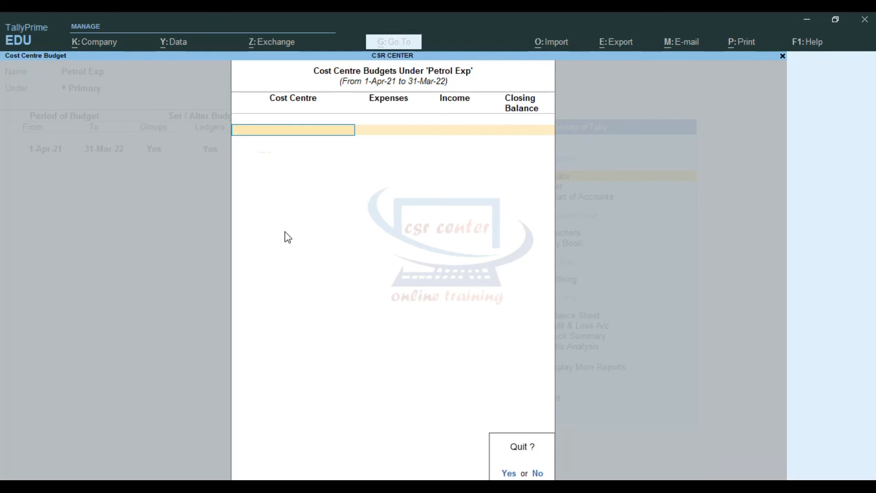
key("y")
Set cost centre budgets to No and save the Petrol Exp budget.
type("n")
key("Return")
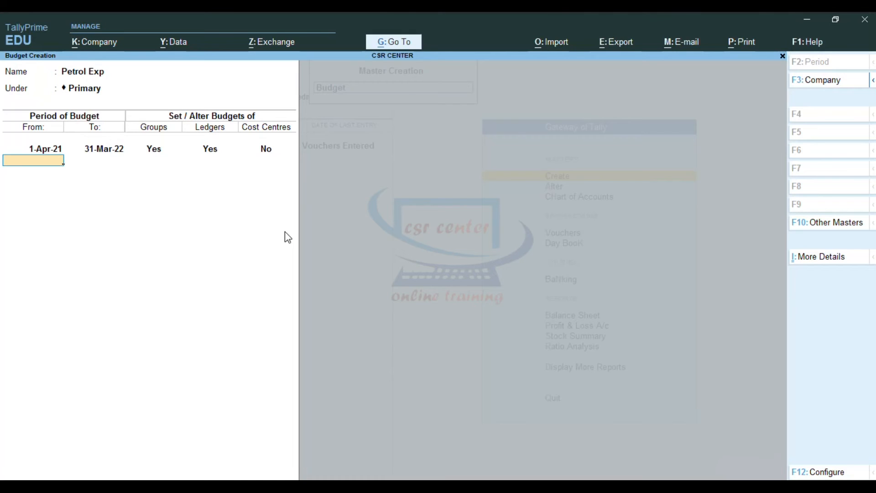
key("Return")
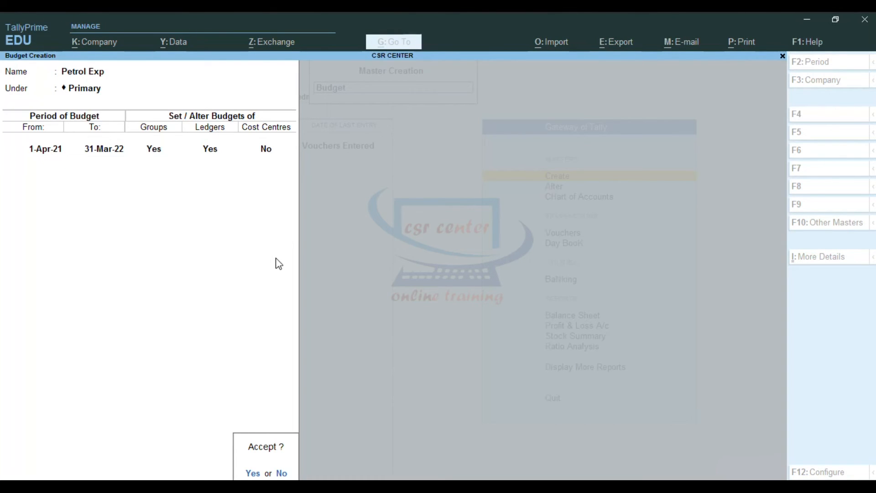
key("Return")
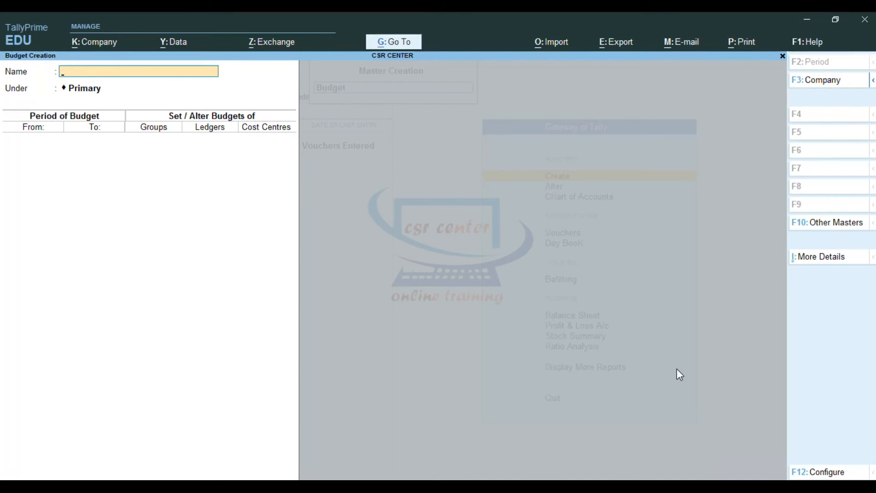
Start another budget named Printing Exp under Primary, covering 1-Apr-21 to 31-Mar-22.
type("Printing Exp")
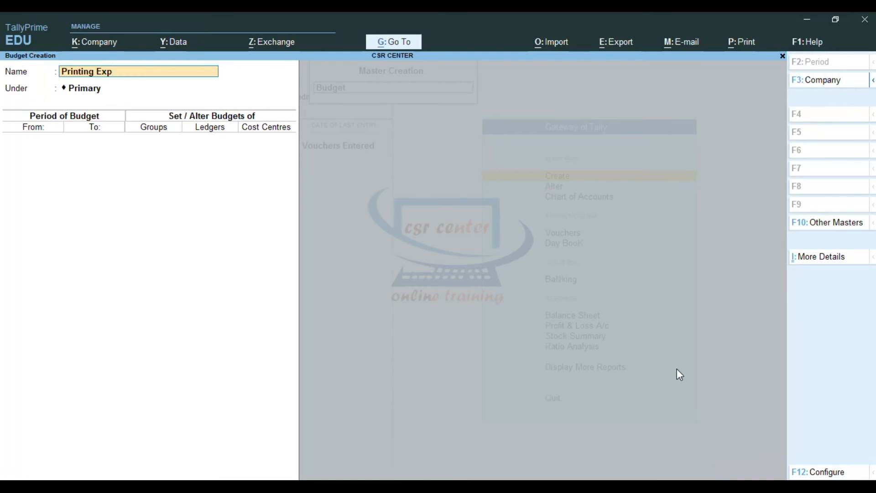
key("Return")
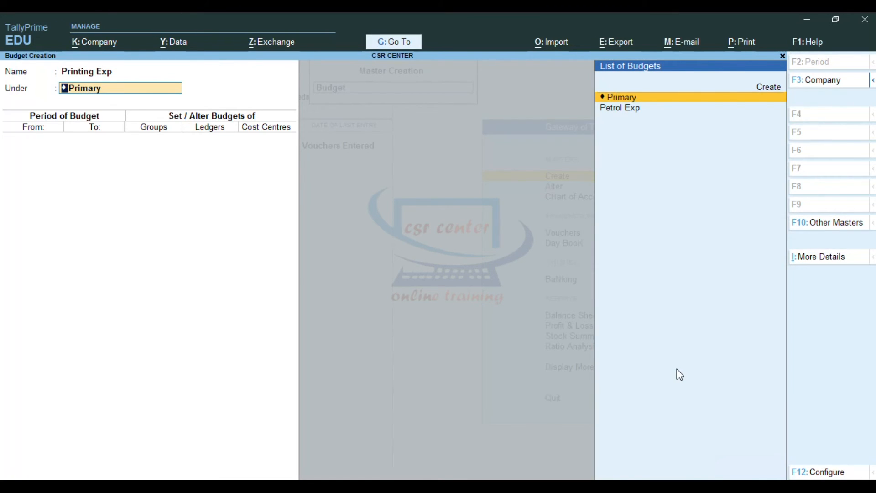
key("Return")
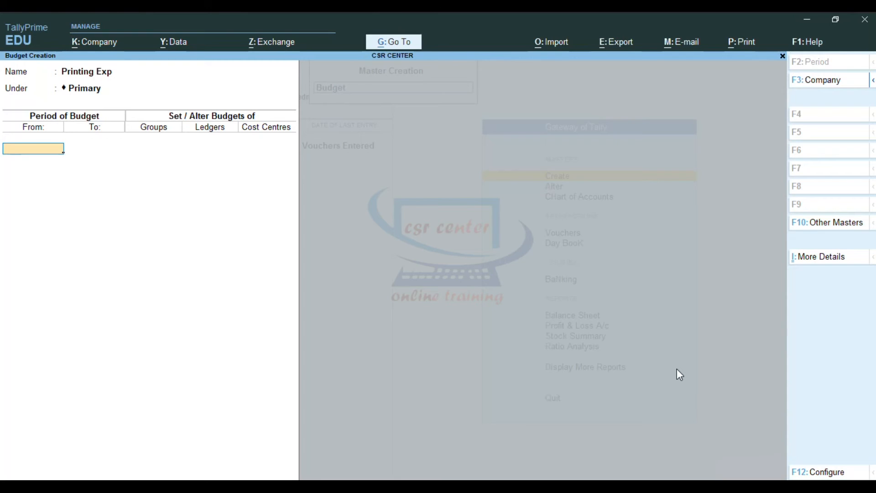
key("Return")
key("Return")
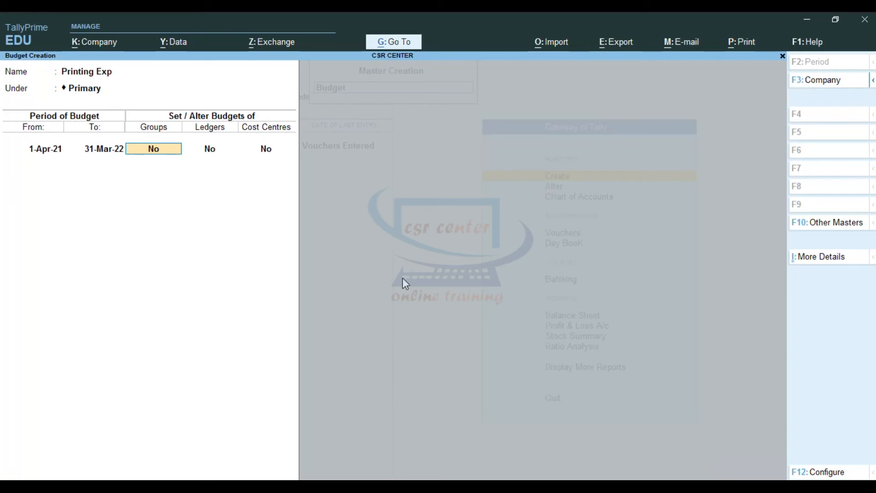
Enable group budgets and budget Indirect Expenses at 30,000, with cost centre Not Applicable and type On Nett Transactions.
type("y")
key("Return")
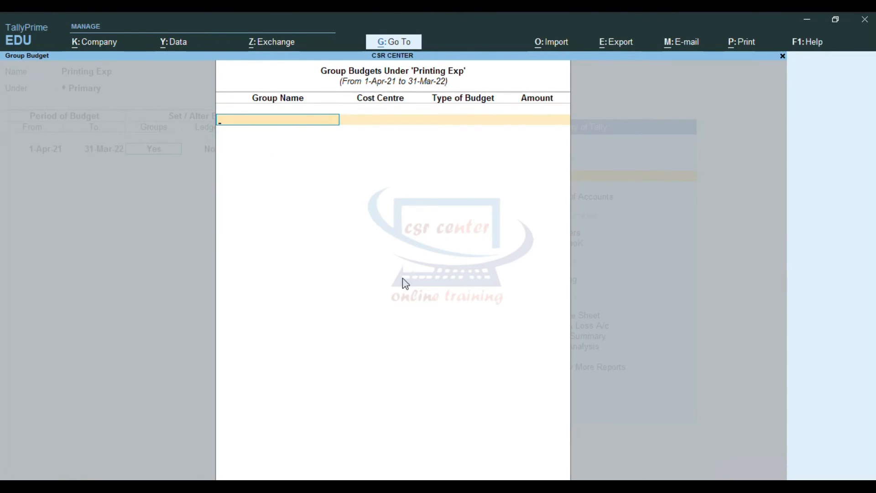
type("In")
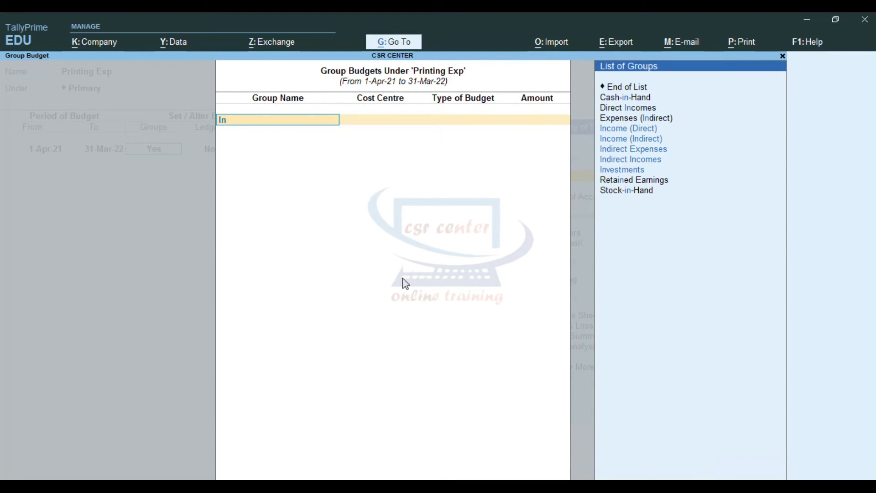
left_click(652, 151)
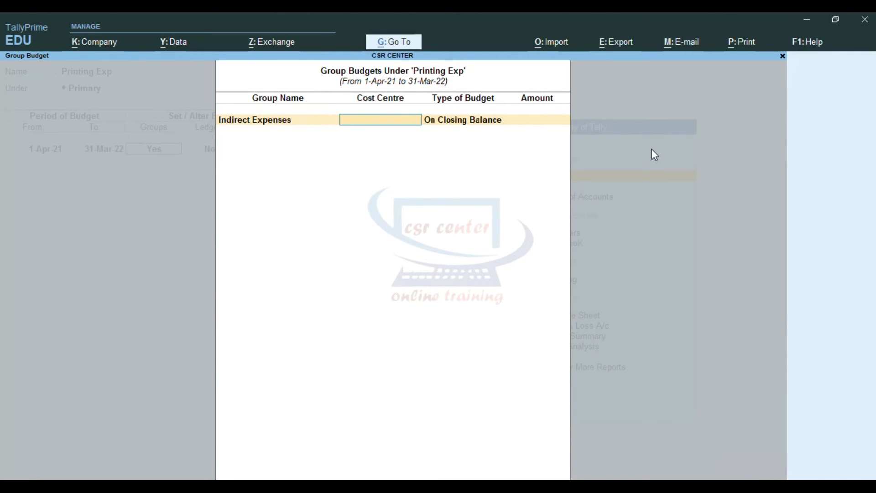
key("Return")
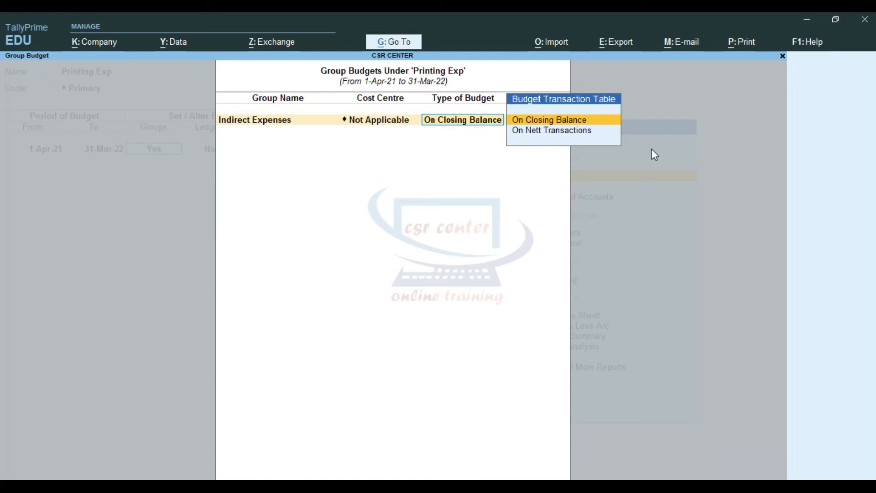
key("Down")
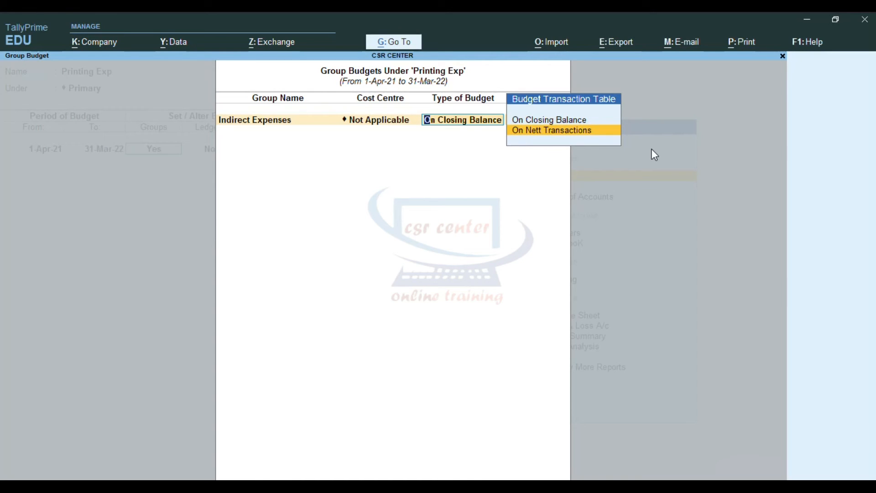
key("Return")
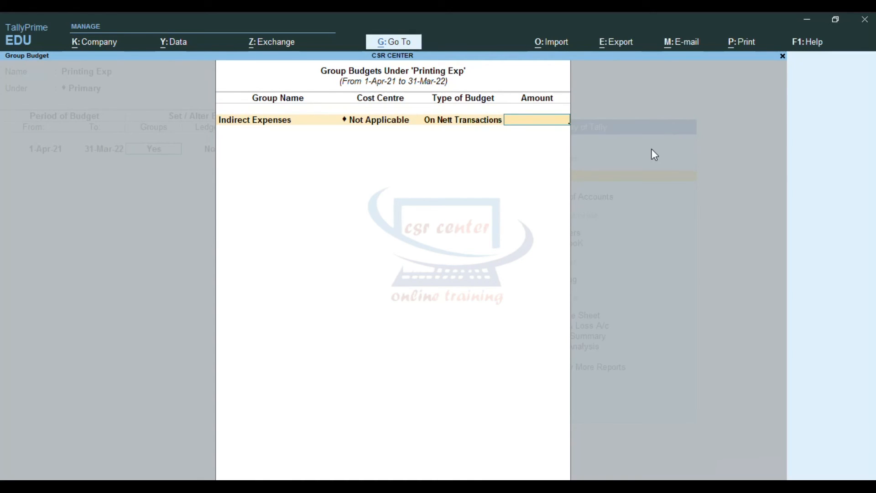
type("30000")
key("Return")
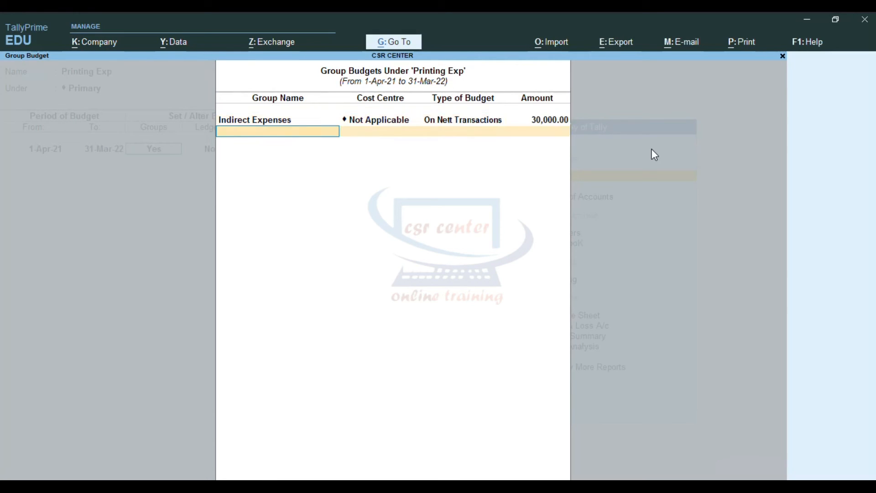
key("Return")
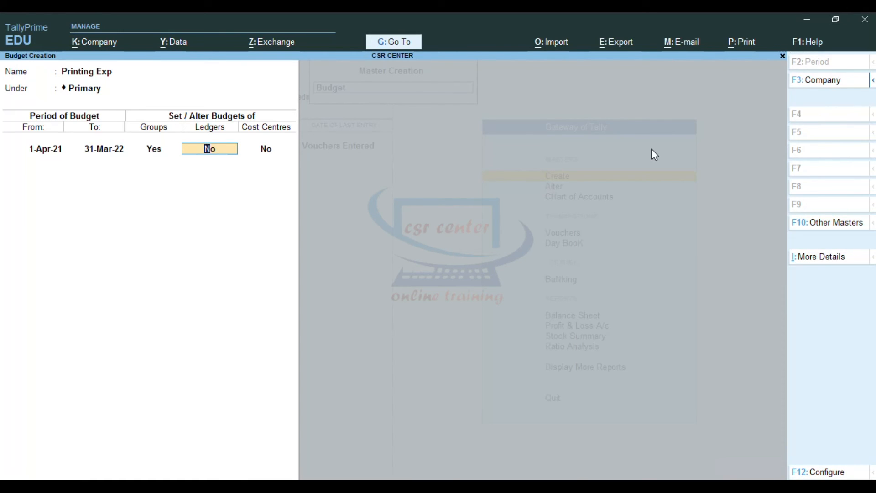
Set ledger and cost centre budgets to No, save the Printing Exp budget, and return to the Gateway of Tally.
type("y")
key("BackSpace")
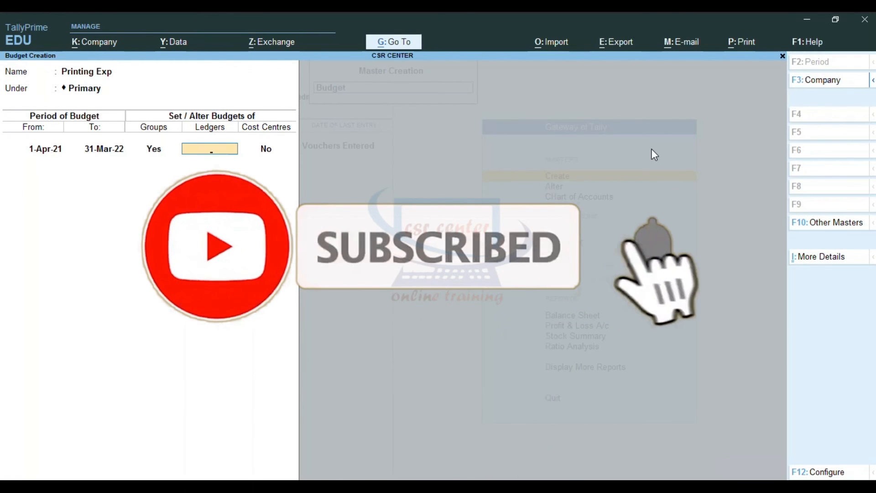
type("n")
key("Return")
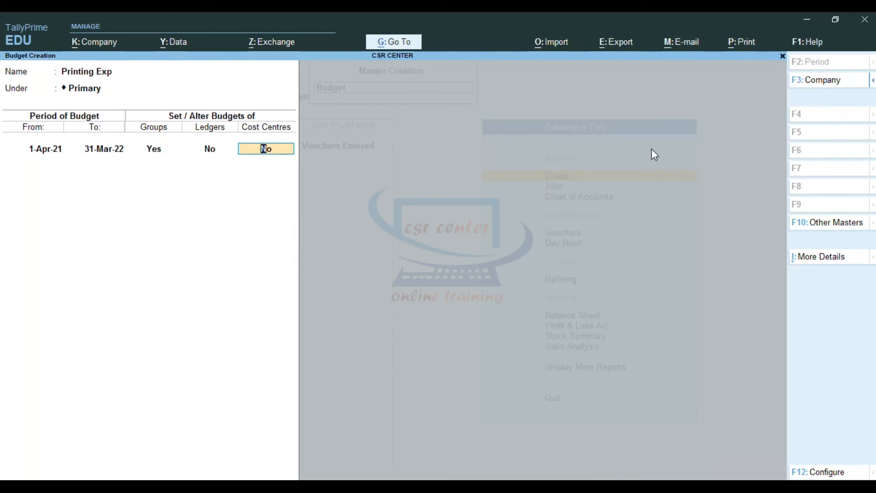
key("Return")
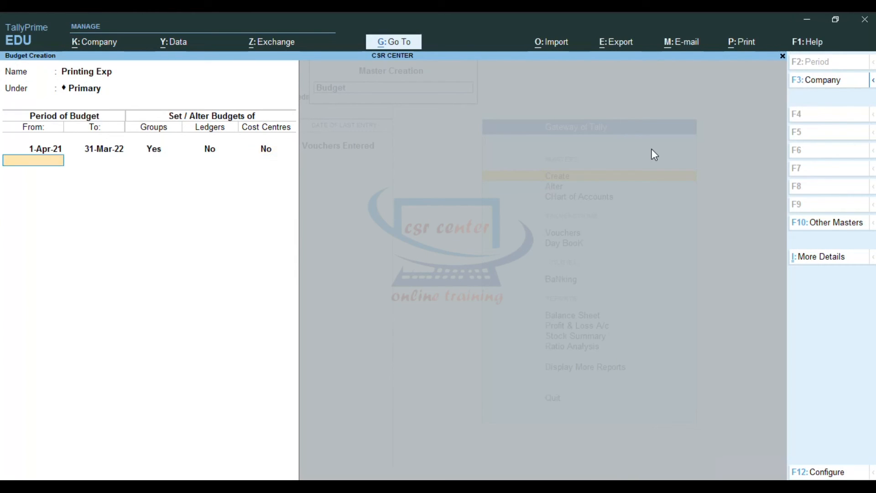
key("Return")
key("Return")
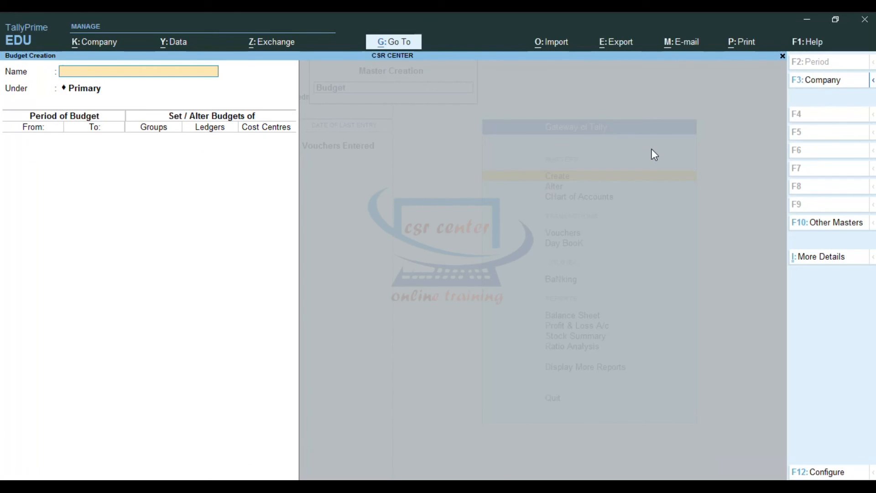
key("Escape")
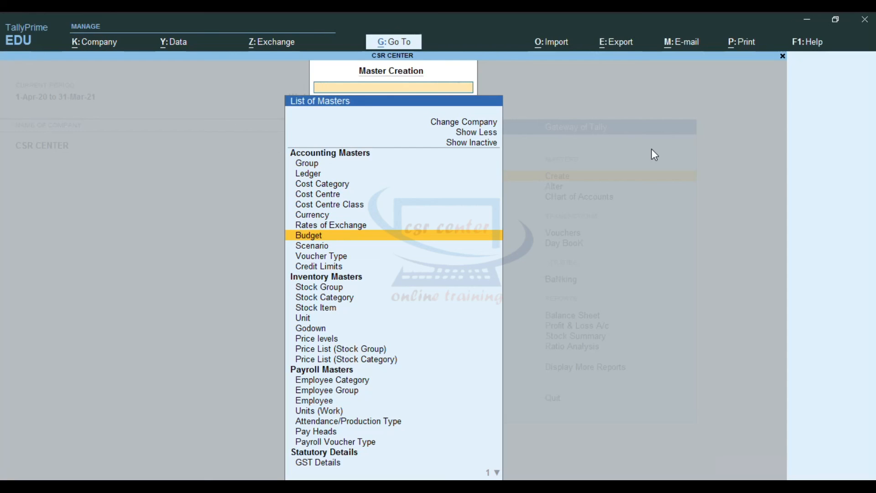
key("Escape")
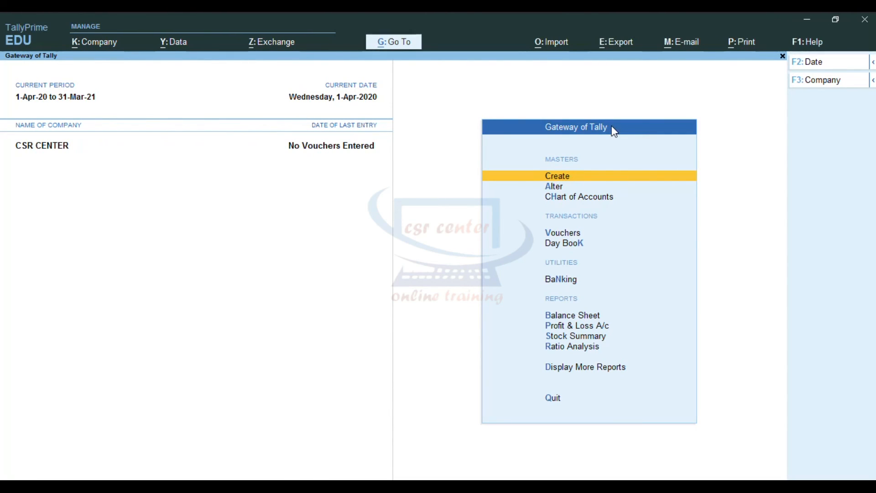
Open the Petrol Exp budget for alteration, request its deletion, and decline it.
left_click(555, 187)
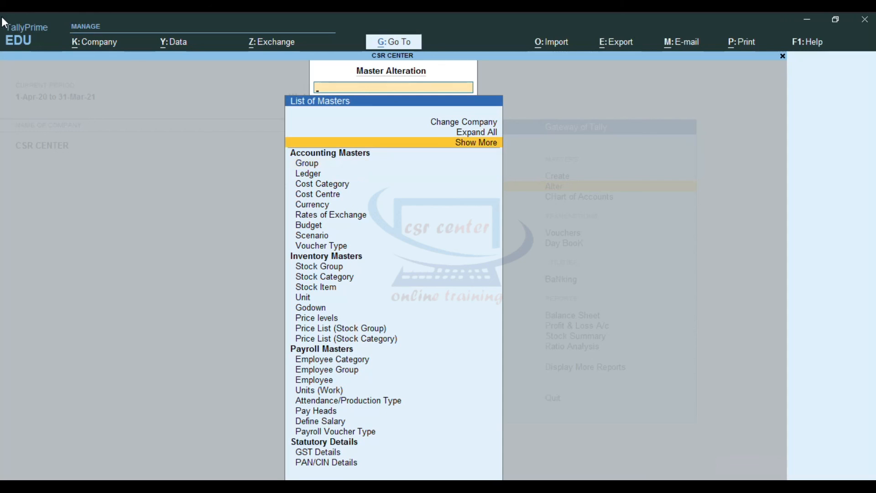
key("Return")
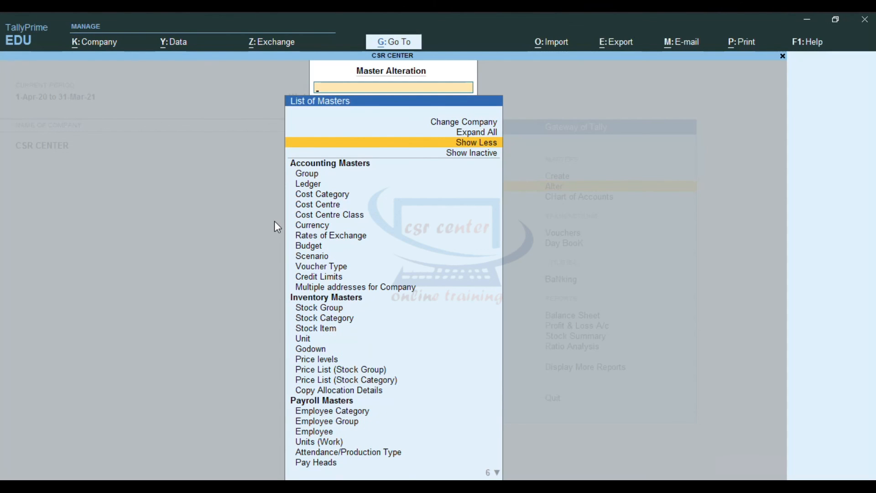
left_click(312, 249)
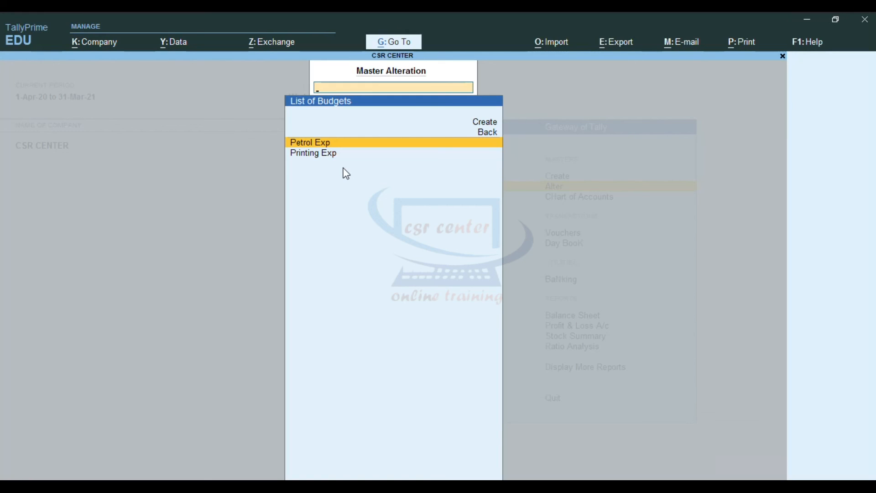
key("Return")
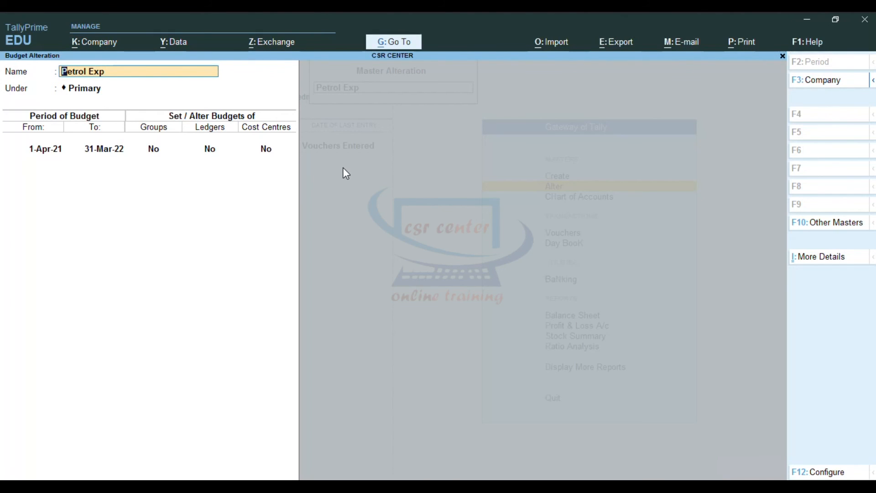
key("alt+d")
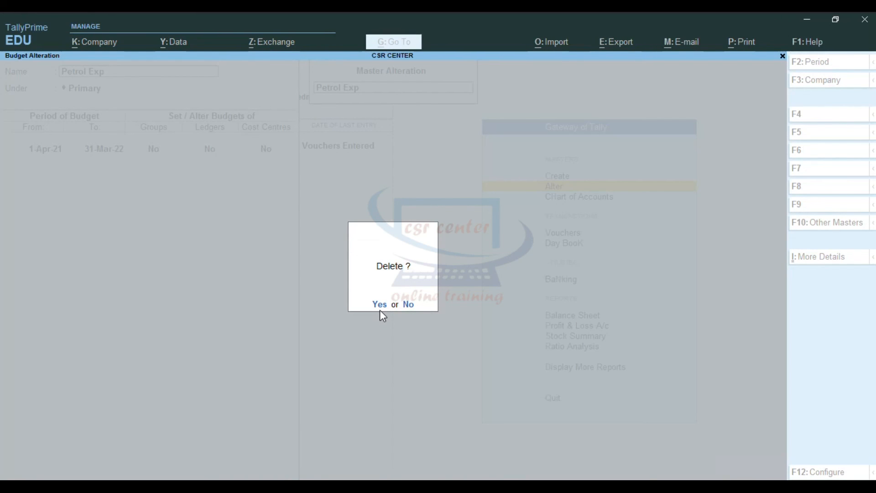
left_click(409, 304)
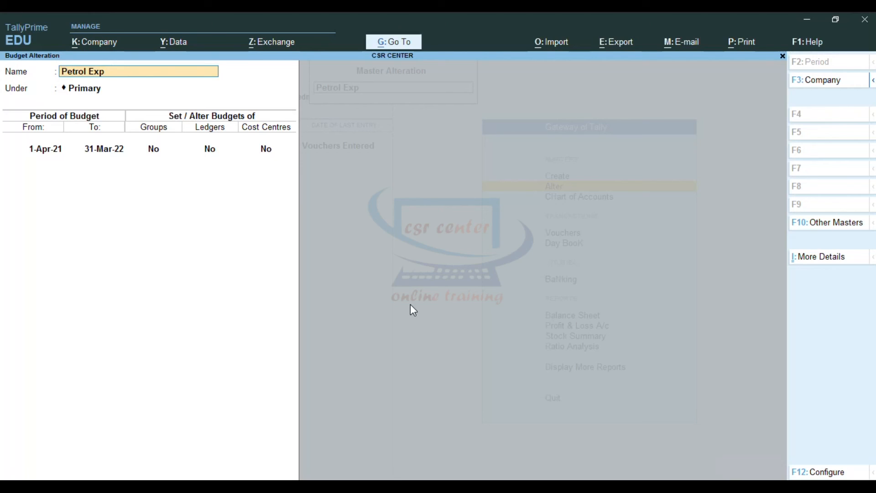
Keep the name, parent and period of the Petrol Exp budget and open its group budgets for editing.
key("Return")
key("Return")
key("Return")
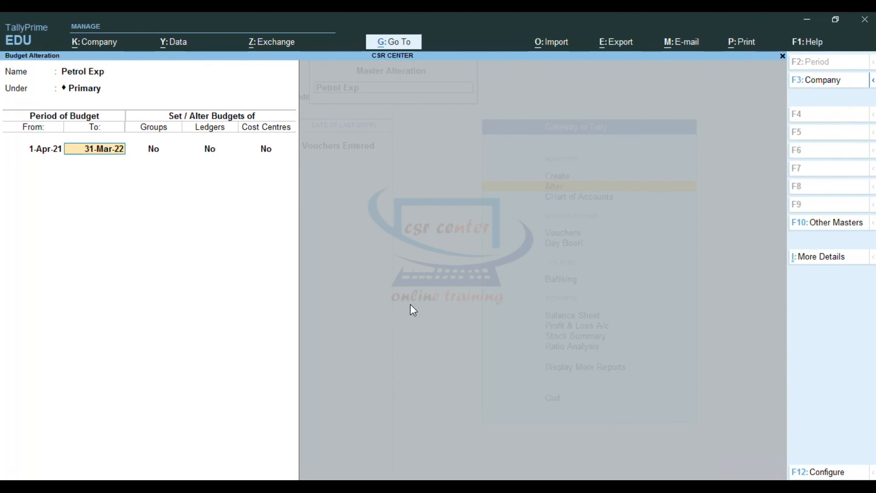
key("Return")
type("y")
key("Return")
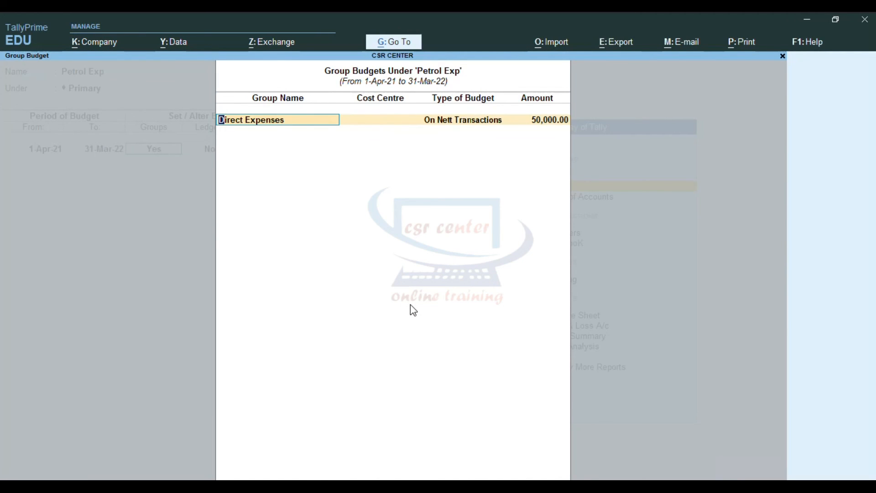
Try replacing Direct Expenses with Indirect Expenses in the Petrol Exp group budget, and leave the alteration without saving.
type("I")
key("Down")
key("Down")
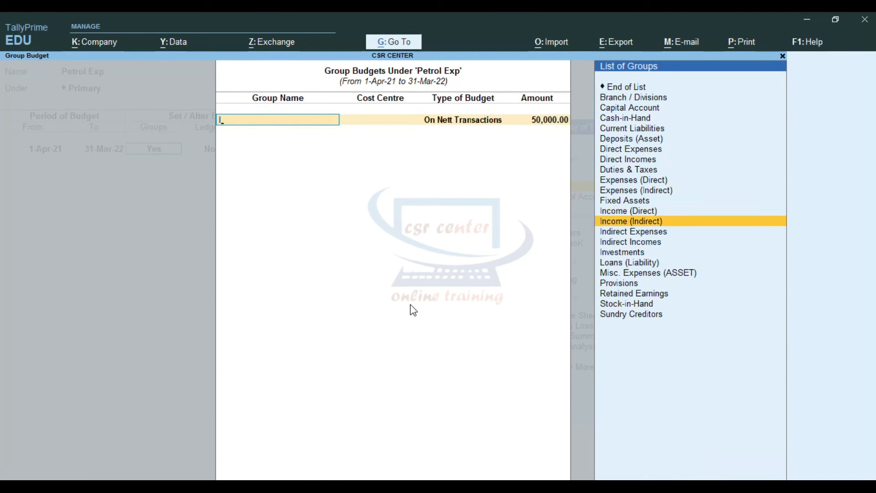
key("Down")
key("Return")
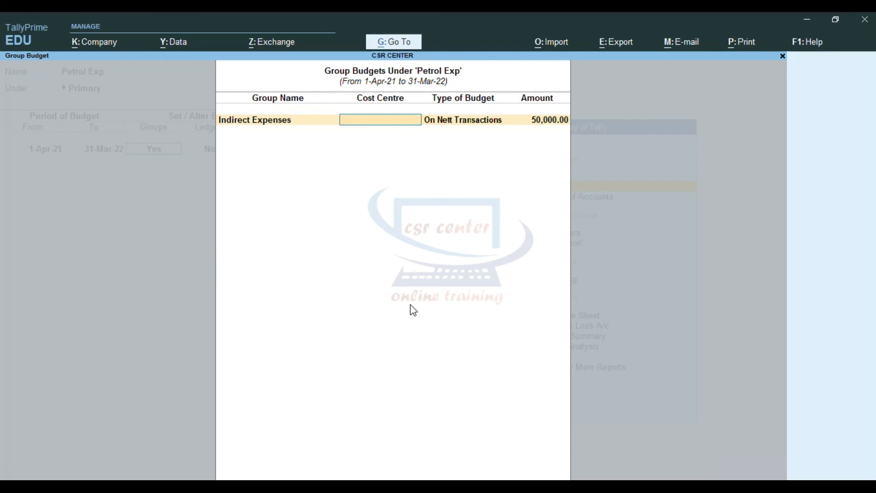
key("Escape")
key("Escape")
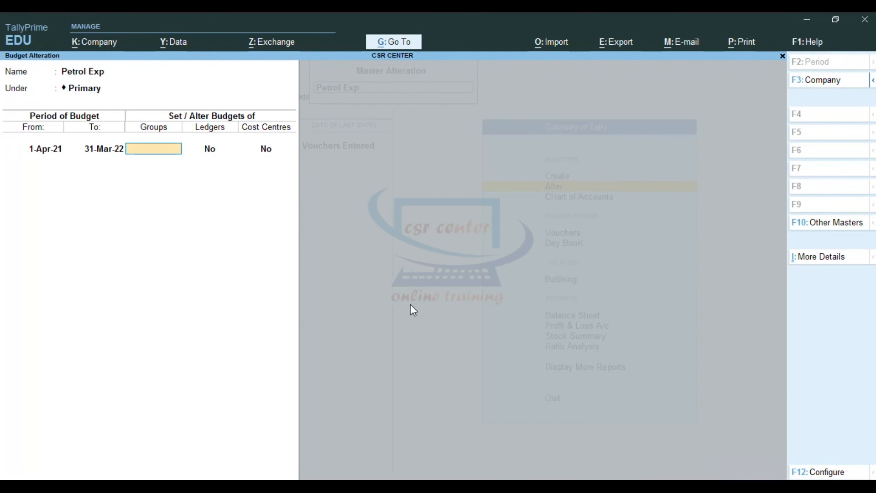
key("Escape")
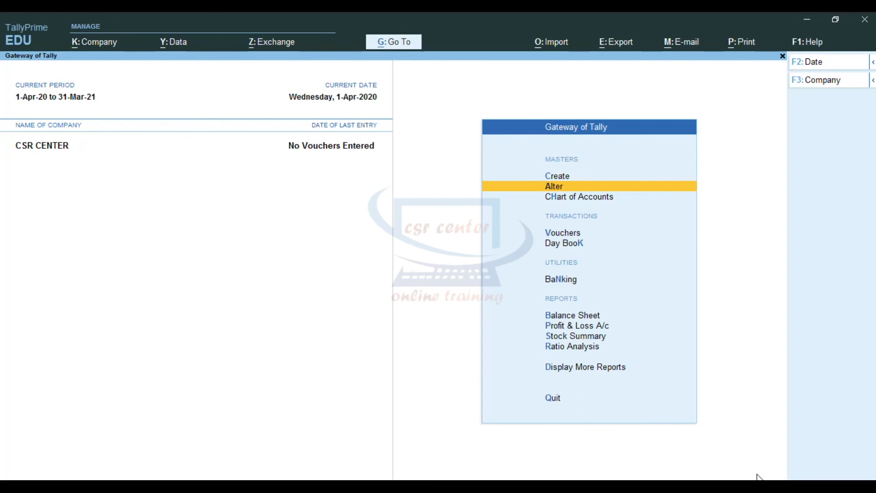
key("Up")
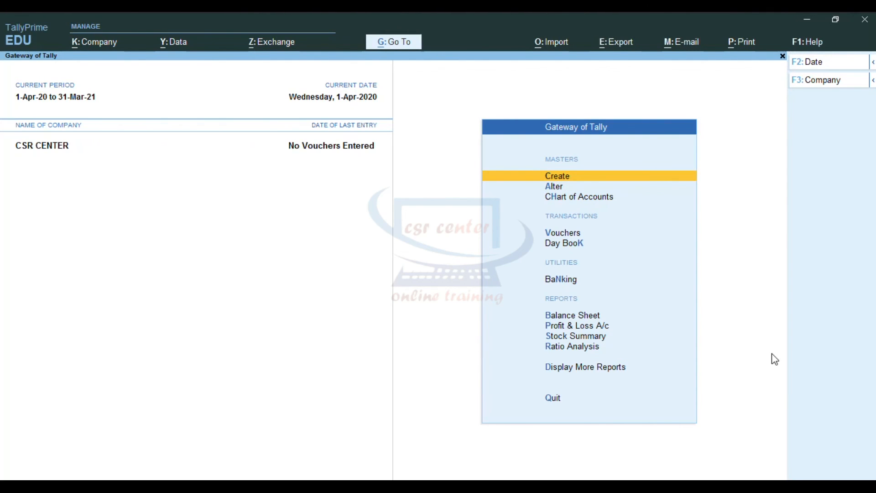